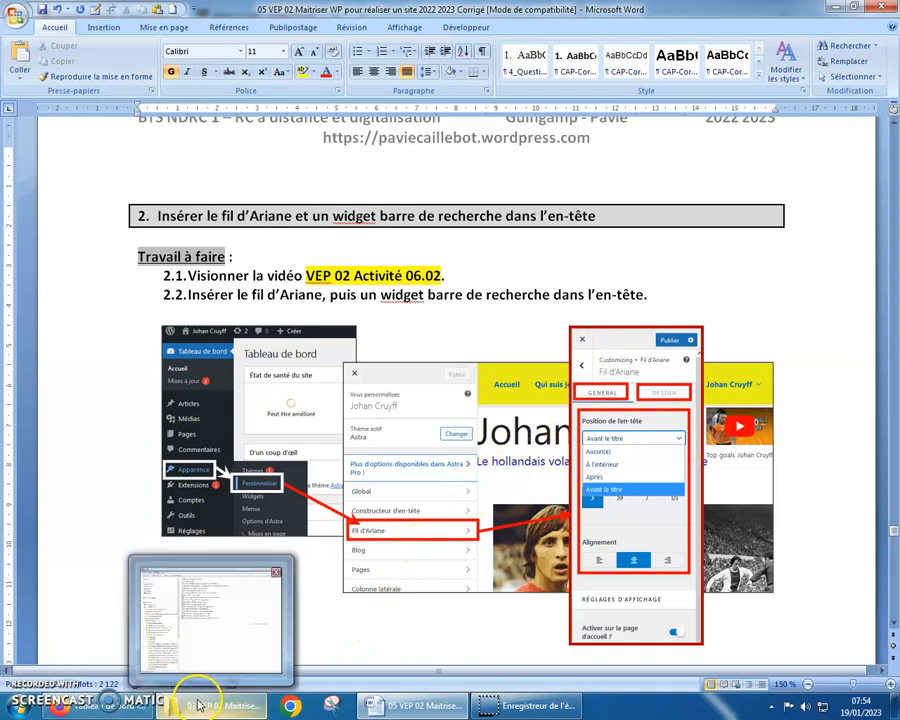
Step: Switch to Firefox and open the Fil d'Ariane settings in the WordPress theme customizer
{"action": "left_click", "coordinate": [95, 705]}
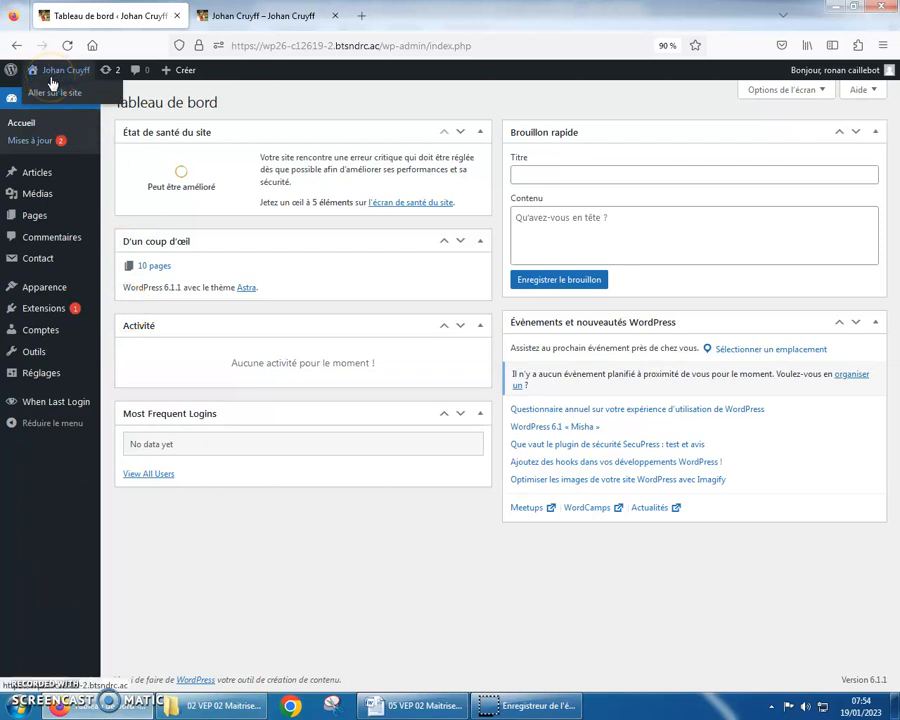
{"action": "left_click", "coordinate": [44, 289]}
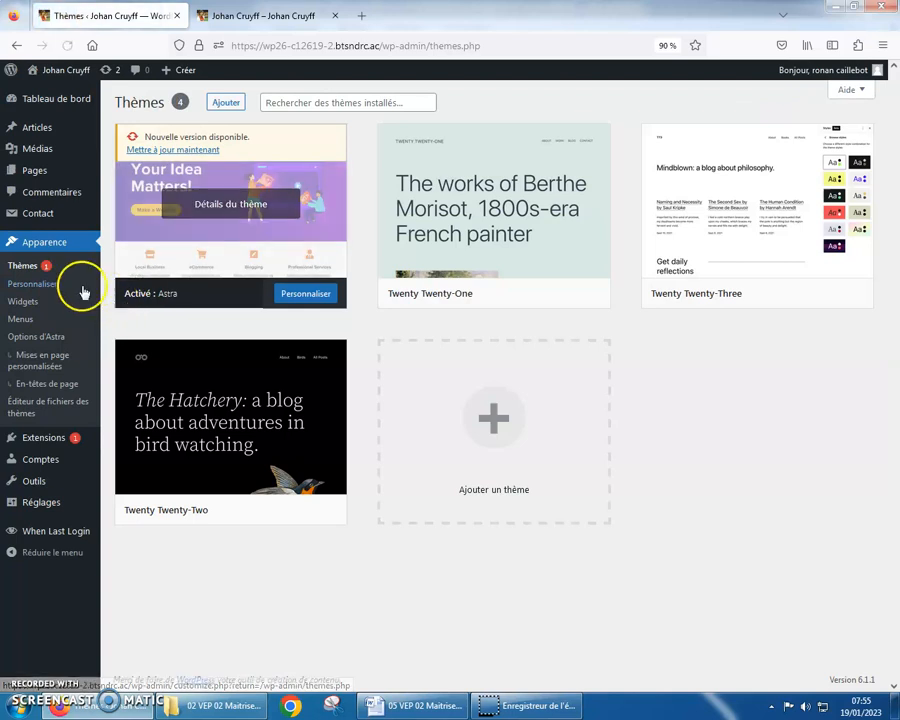
{"action": "left_click", "coordinate": [40, 286]}
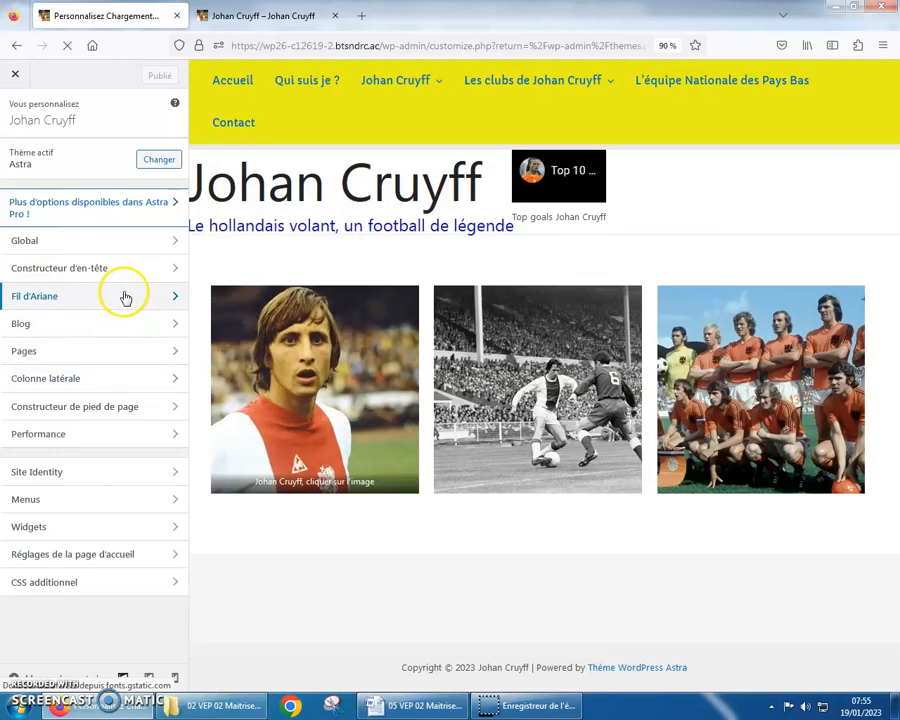
{"action": "left_click", "coordinate": [124, 298]}
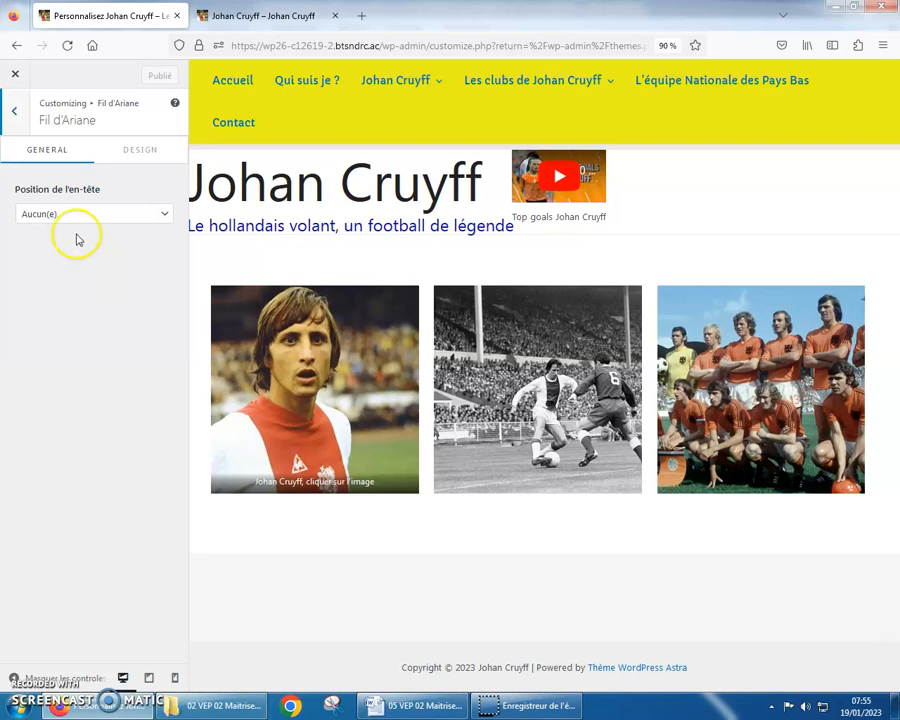
Step: Set the breadcrumb's header position to Avant le titre, publish it, and check it on the reloaded live site
{"action": "left_click", "coordinate": [162, 219]}
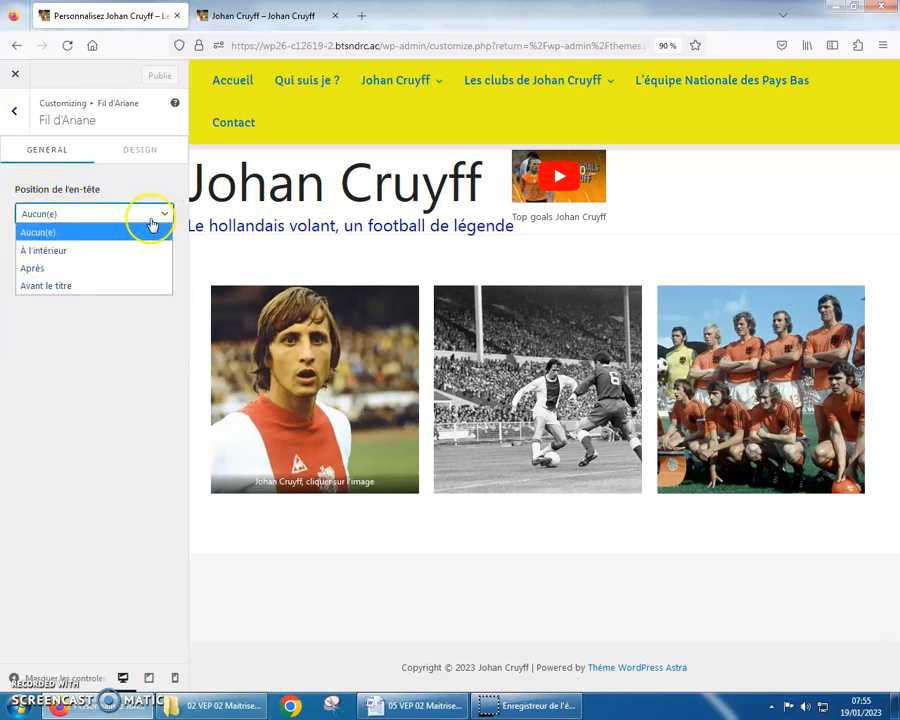
{"action": "left_click", "coordinate": [67, 287]}
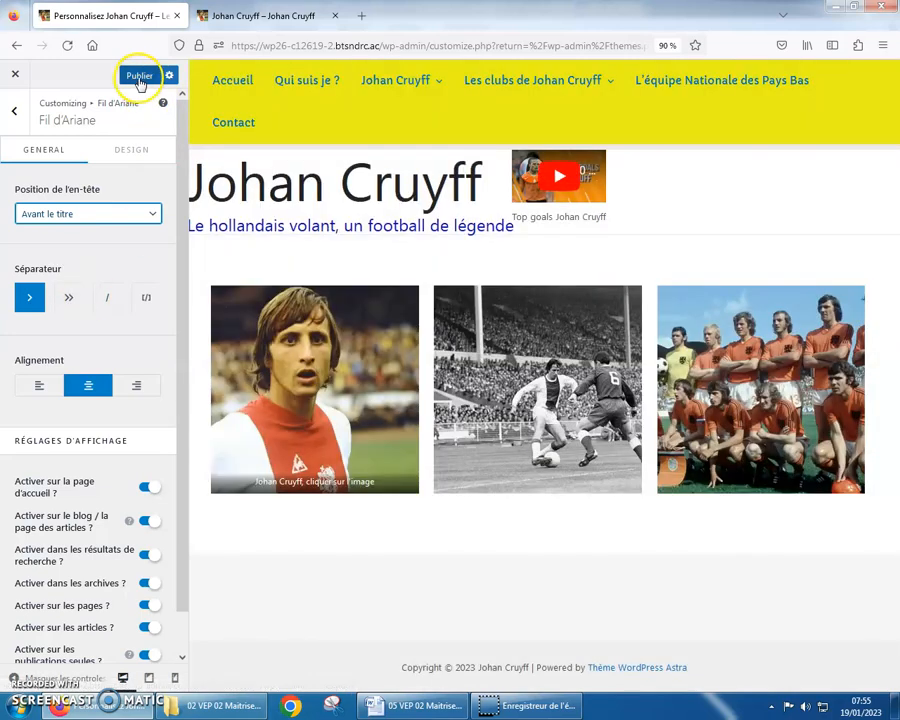
{"action": "left_click", "coordinate": [140, 80]}
{"action": "left_click", "coordinate": [226, 14]}
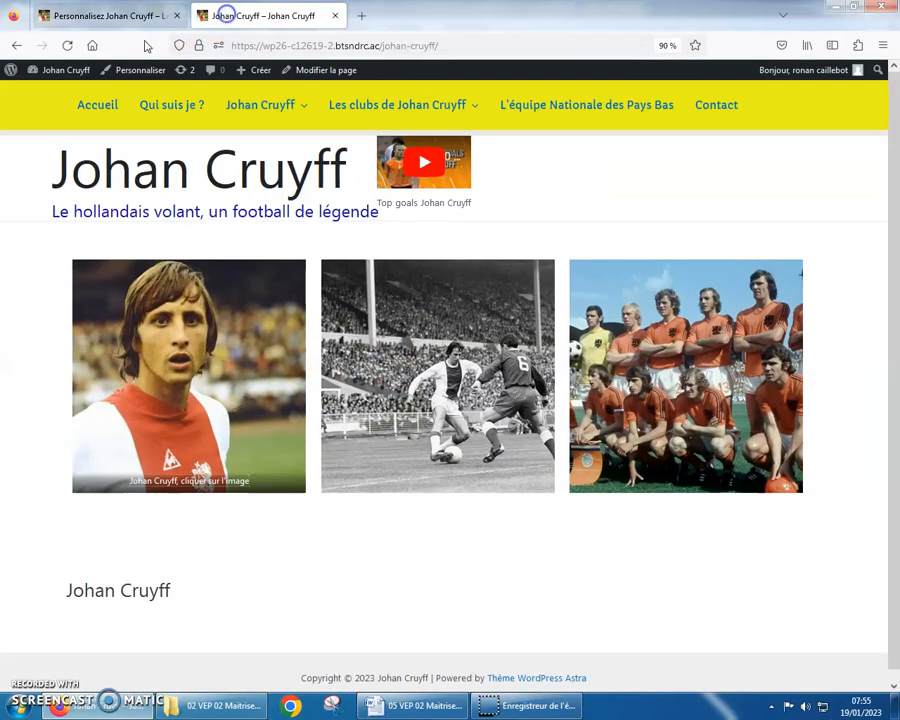
{"action": "left_click", "coordinate": [66, 45]}
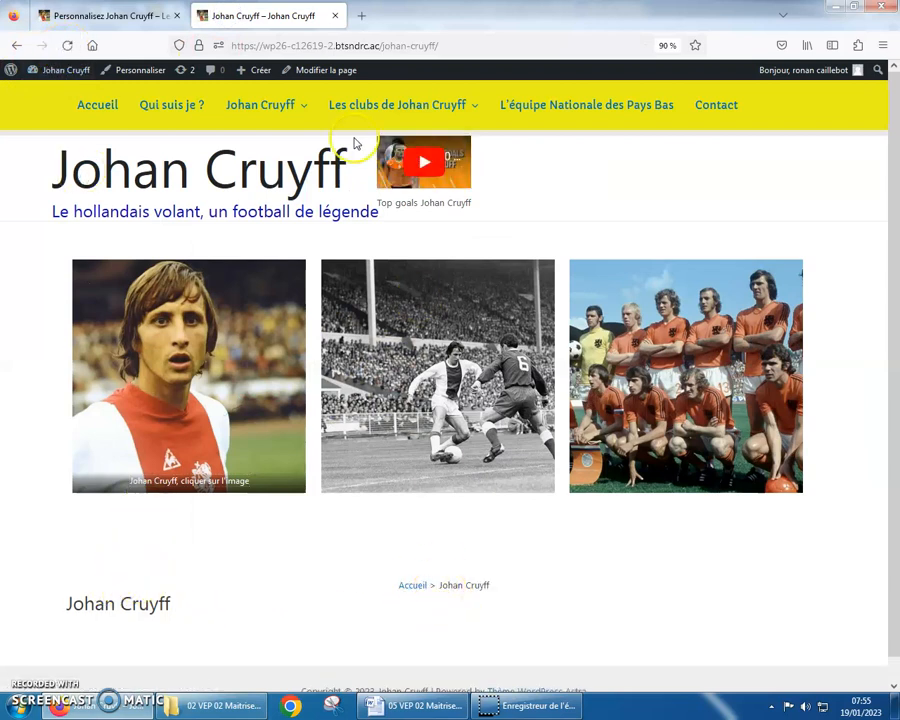
Step: Try the left alignment for the breadcrumb in the customizer and set it back to centred
{"action": "left_click", "coordinate": [137, 18]}
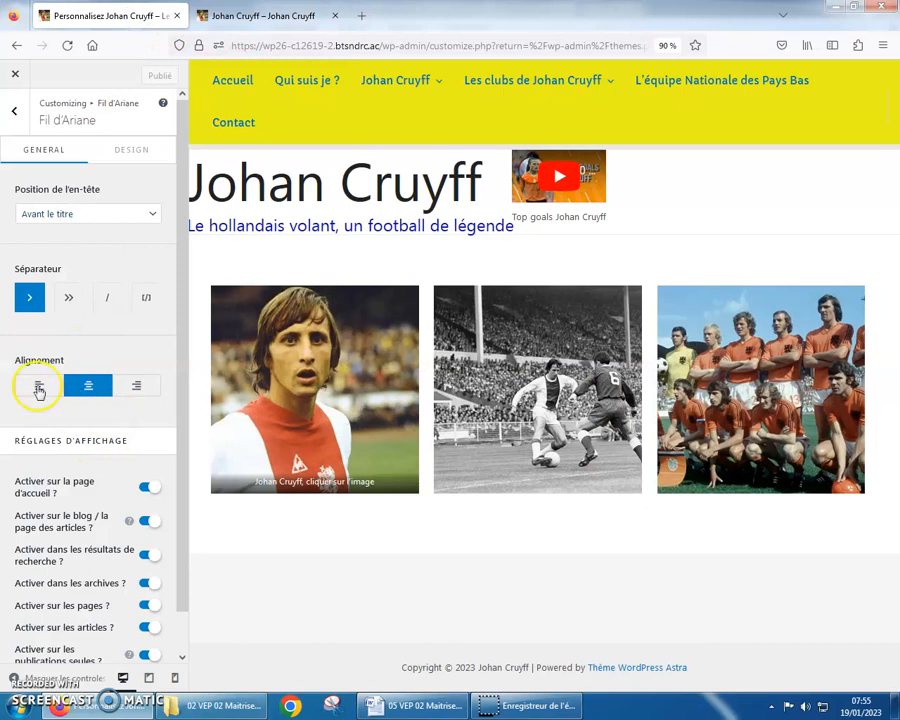
{"action": "left_click", "coordinate": [39, 386]}
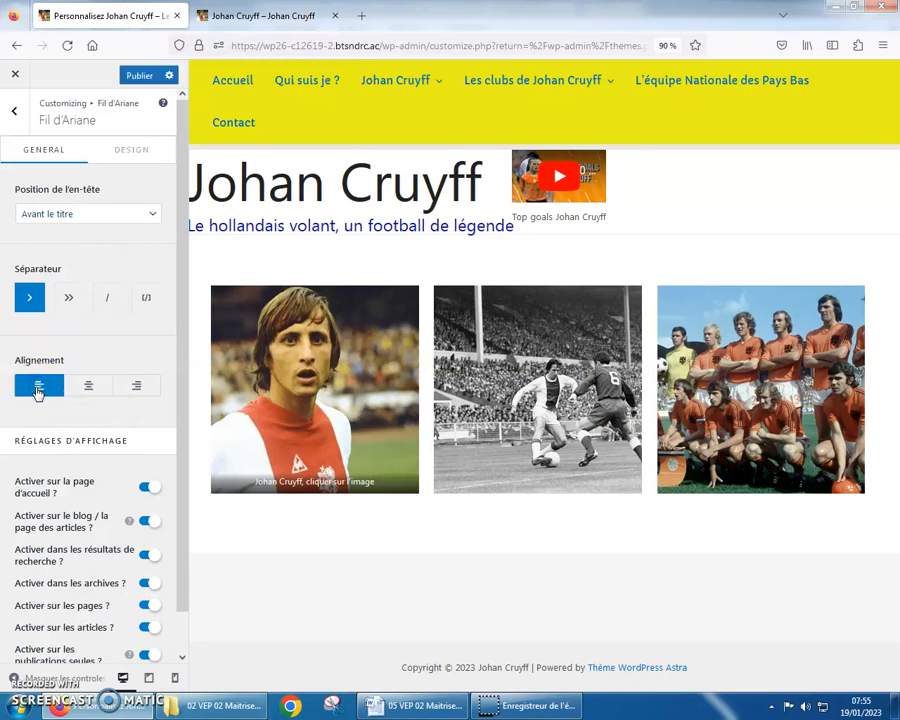
{"action": "left_click", "coordinate": [89, 388]}
Step: Set the breadcrumb's background colour to a yellow of about CCD126 and publish the change
{"action": "left_click", "coordinate": [133, 152]}
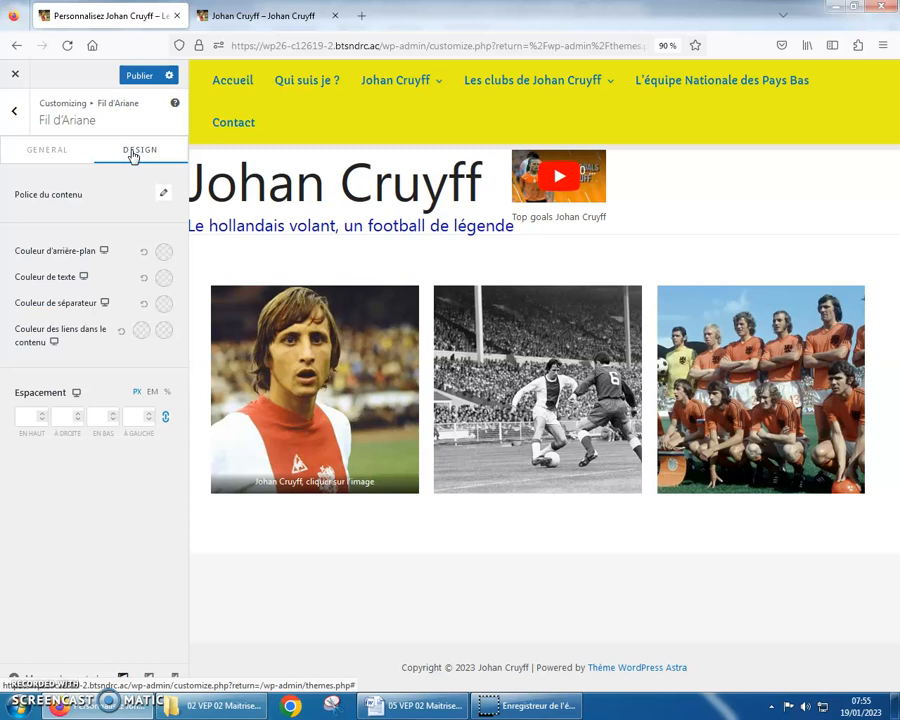
{"action": "left_click", "coordinate": [144, 197]}
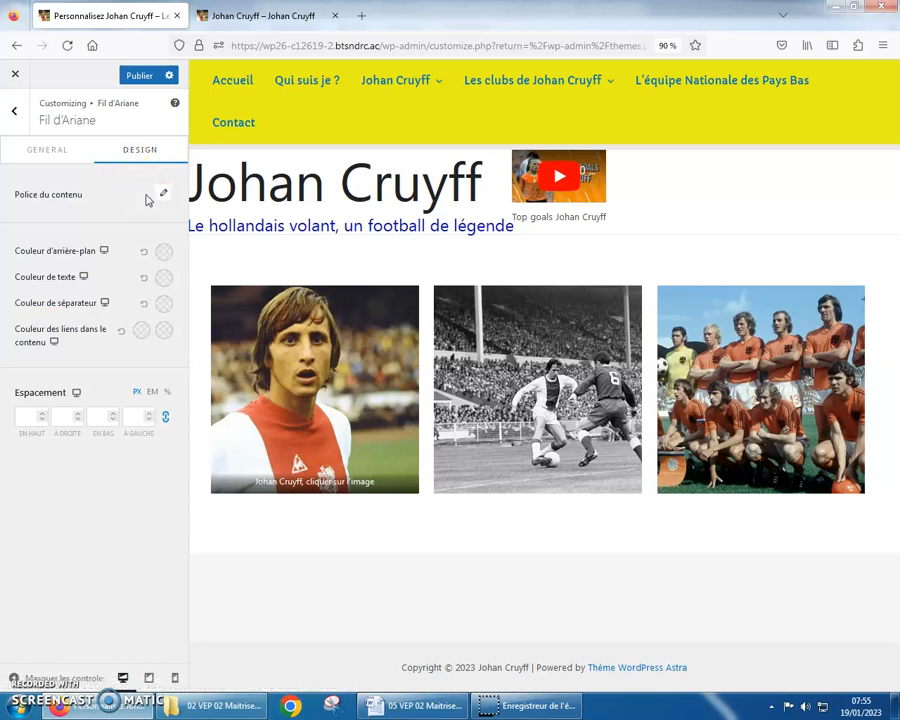
{"action": "left_click", "coordinate": [164, 251]}
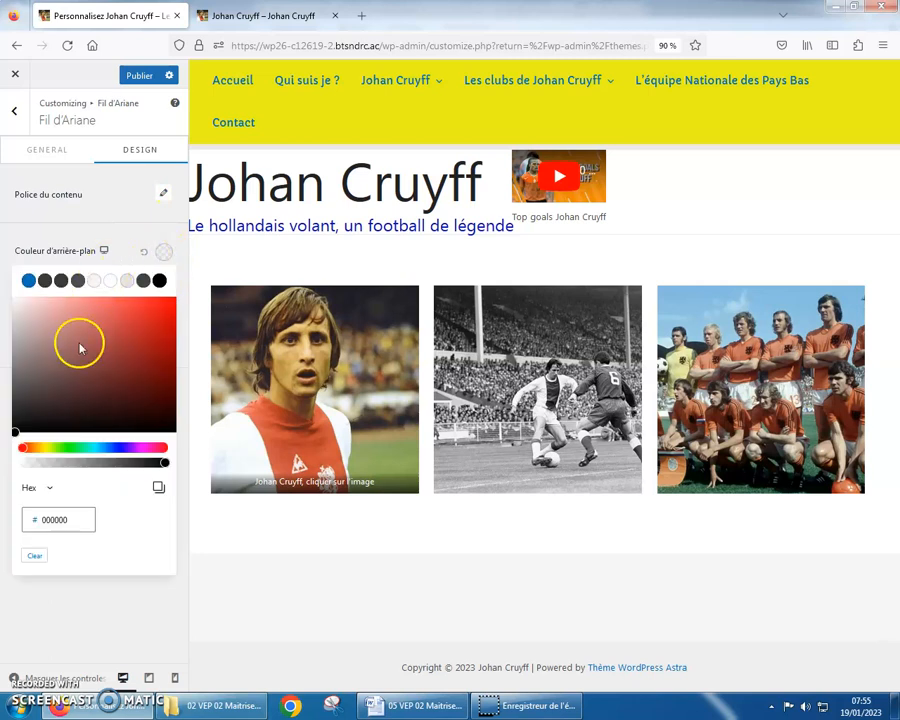
{"action": "left_click", "coordinate": [49, 446]}
{"action": "mouse_move", "coordinate": [29, 423]}
{"action": "left_mouse_down"}
{"action": "mouse_move", "coordinate": [22, 428]}
{"action": "mouse_move", "coordinate": [151, 327]}
{"action": "mouse_move", "coordinate": [145, 321]}
{"action": "left_mouse_up"}
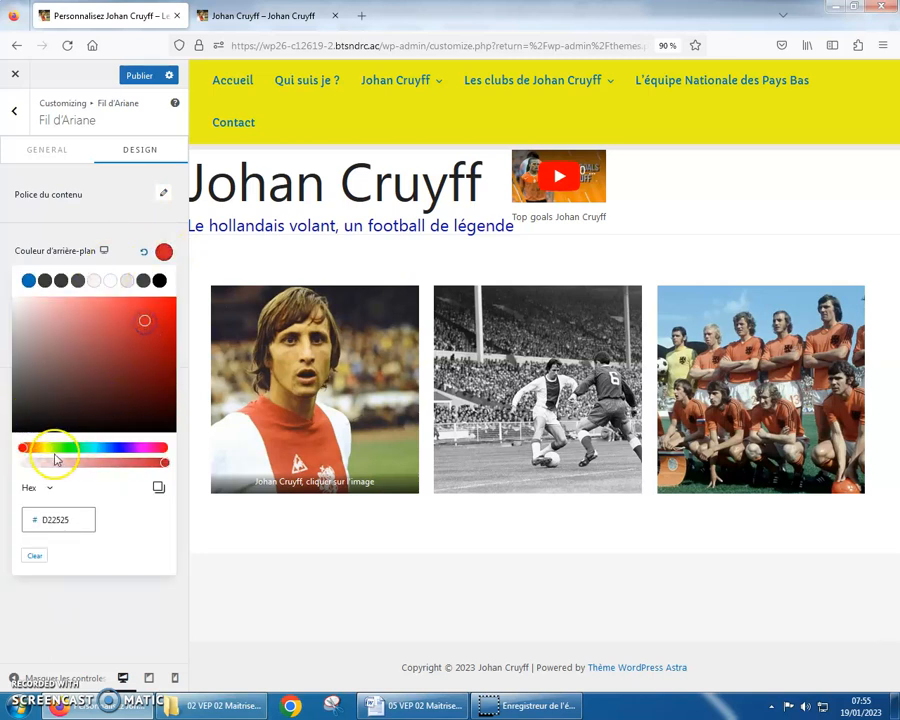
{"action": "left_click_drag", "start_coordinate": [26, 449], "coordinate": [51, 449]}
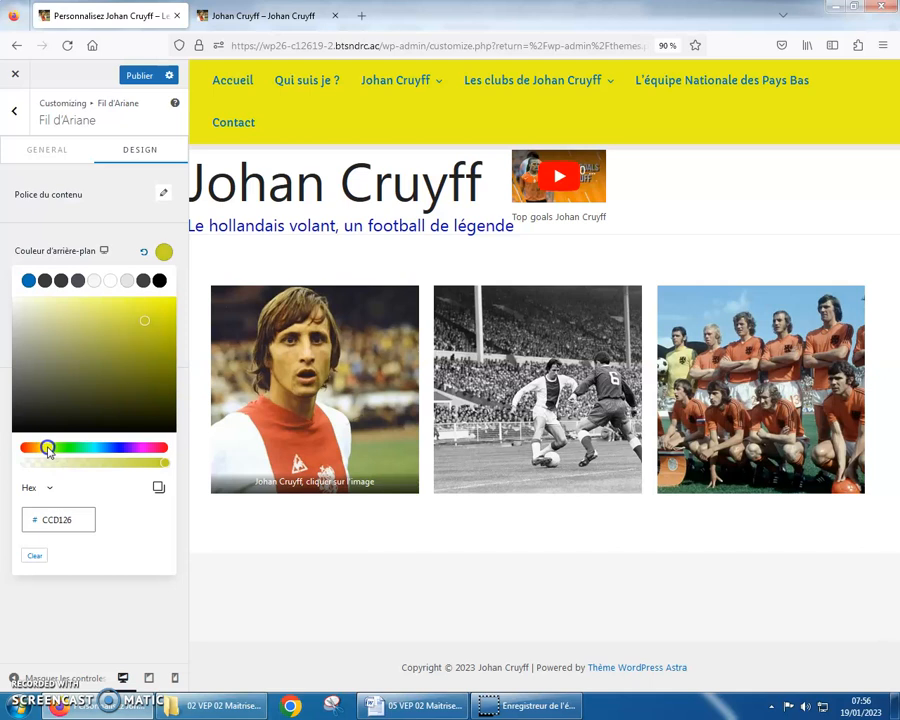
{"action": "left_click", "coordinate": [132, 75]}
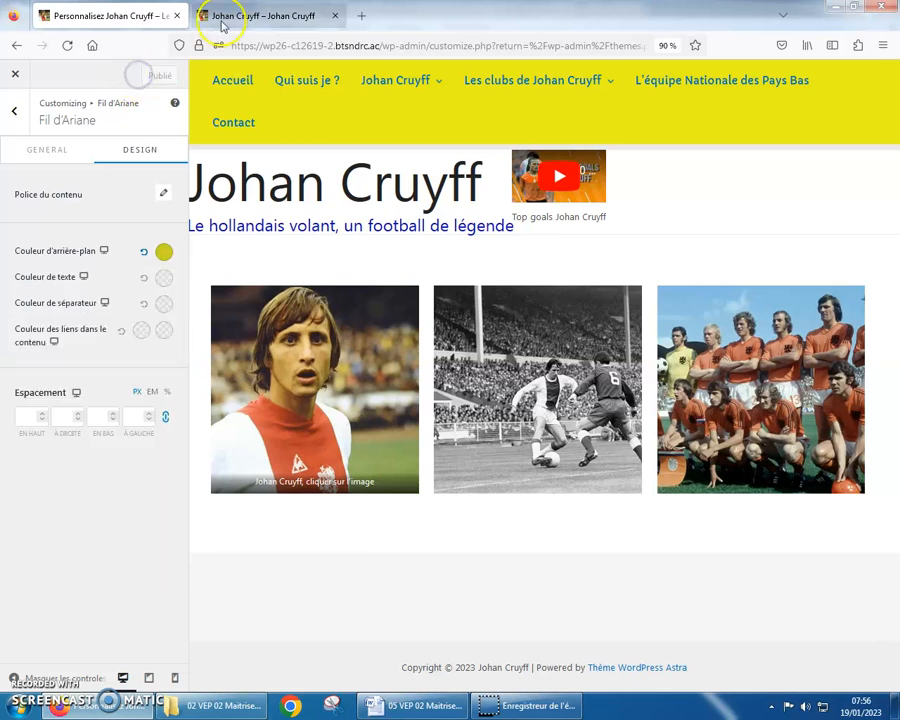
Step: Reload the live site and open the Ajax supporters page under Les clubs de Johan Cruyff, Ajax Amsterdam to check the breadcrumb
{"action": "left_click", "coordinate": [228, 15]}
{"action": "left_click", "coordinate": [66, 45]}
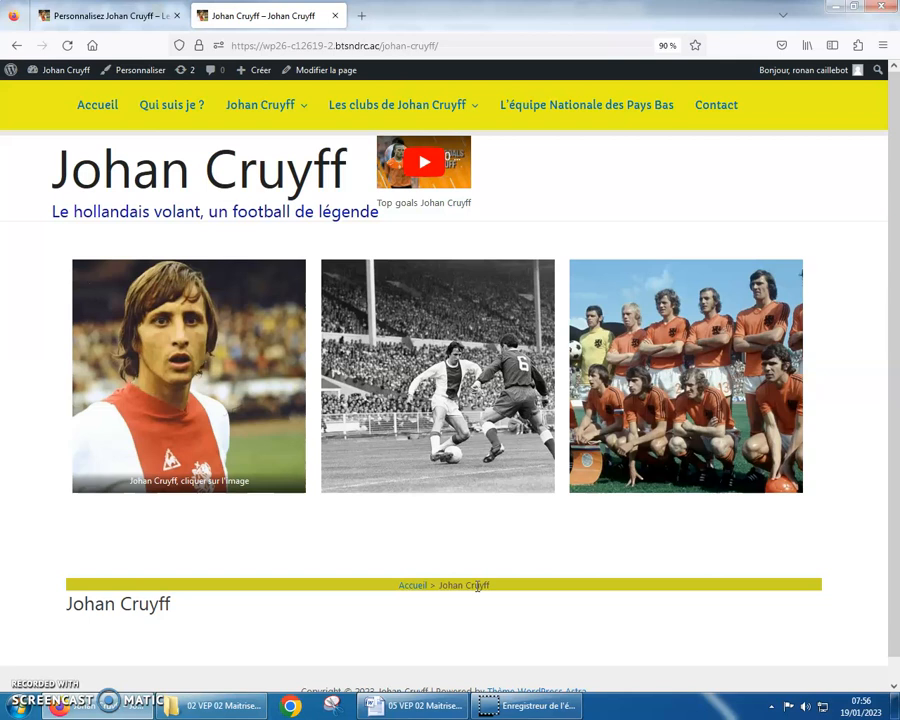
{"action": "mouse_move", "coordinate": [396, 103]}
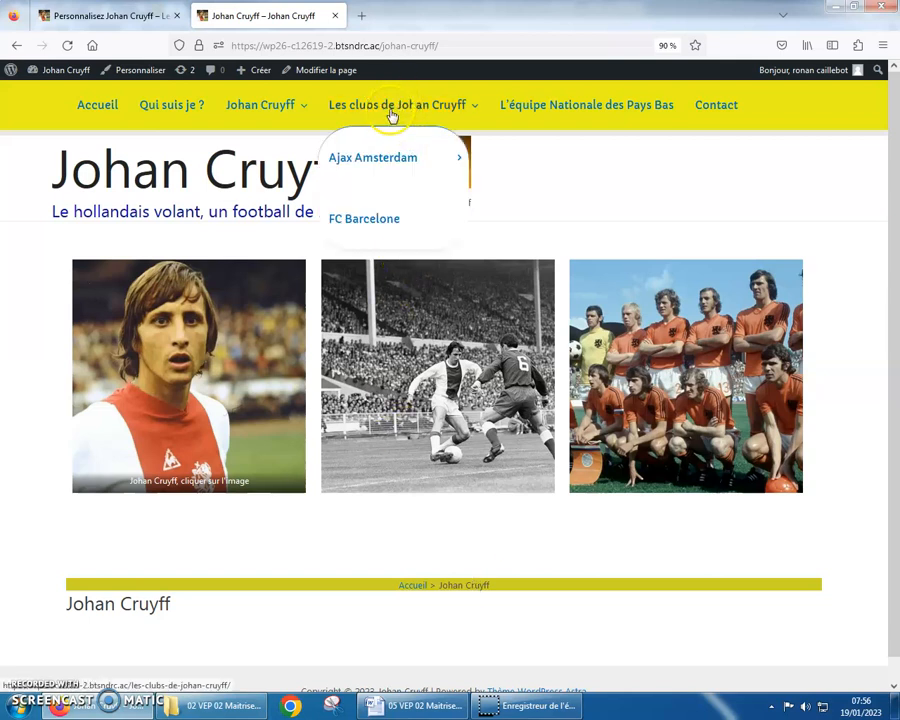
{"action": "mouse_move", "coordinate": [409, 159]}
{"action": "left_click", "coordinate": [532, 158]}
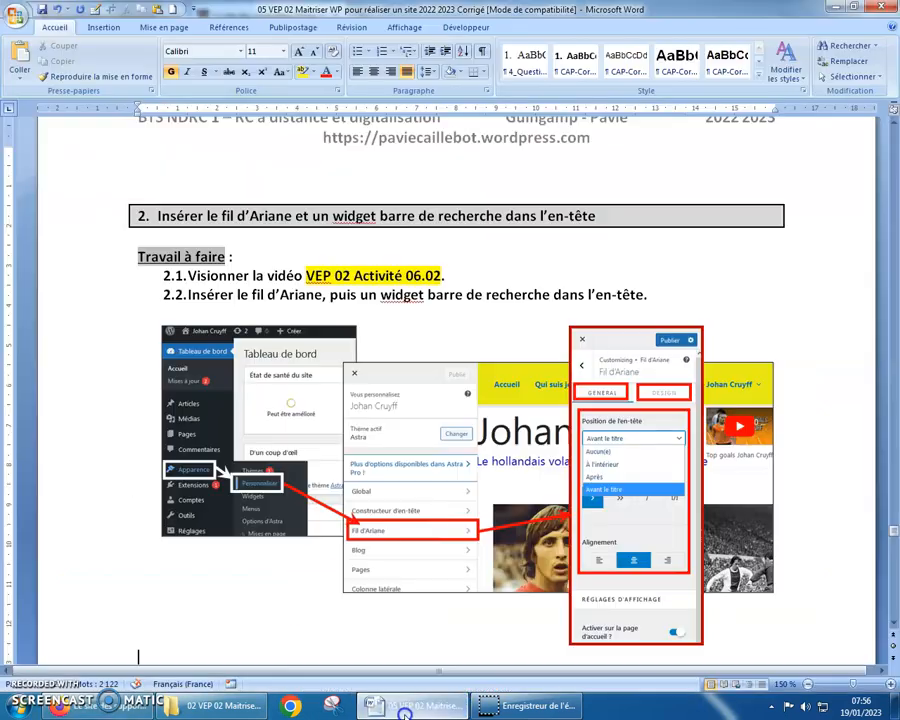
Step: Reread the search bar widget instruction in the Word document, and return to Firefox to examine the live site's header
{"action": "left_click", "coordinate": [415, 705]}
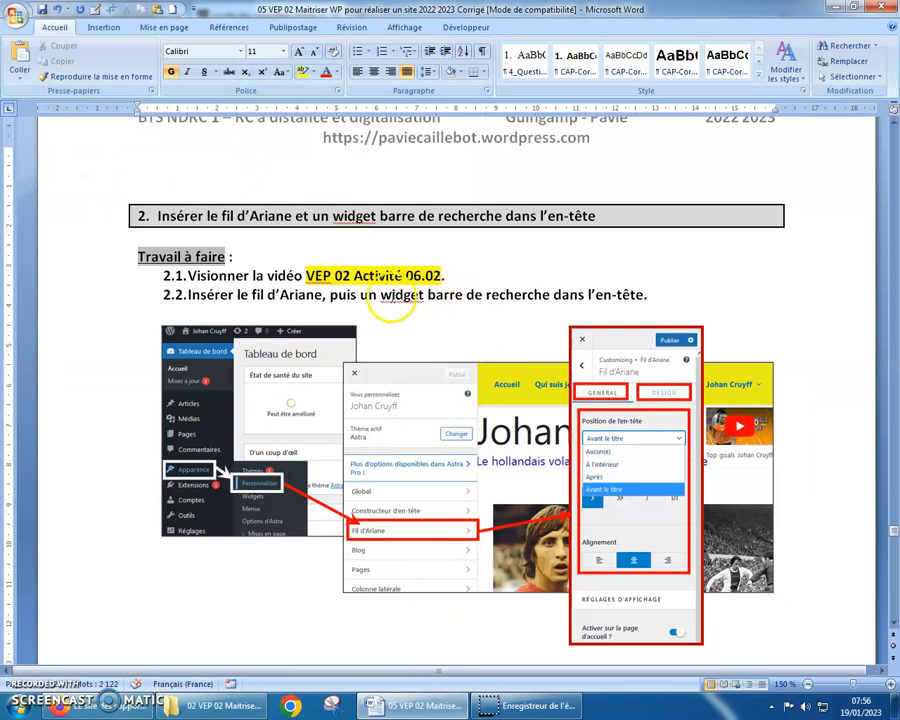
{"action": "left_click_drag", "start_coordinate": [361, 296], "coordinate": [638, 297]}
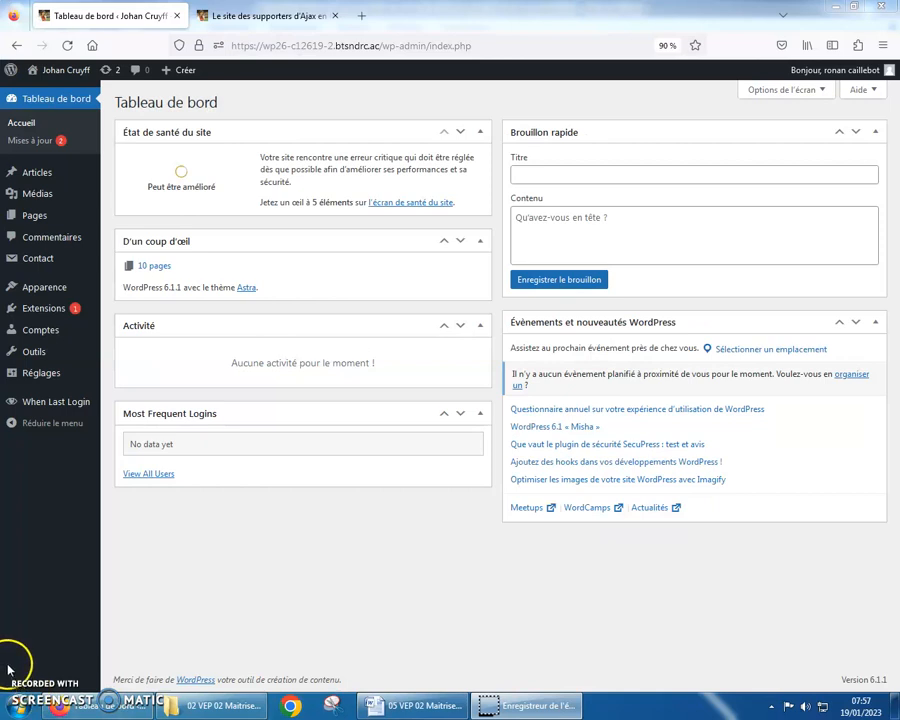
{"action": "left_click", "coordinate": [256, 15]}
{"action": "mouse_move", "coordinate": [573, 170]}
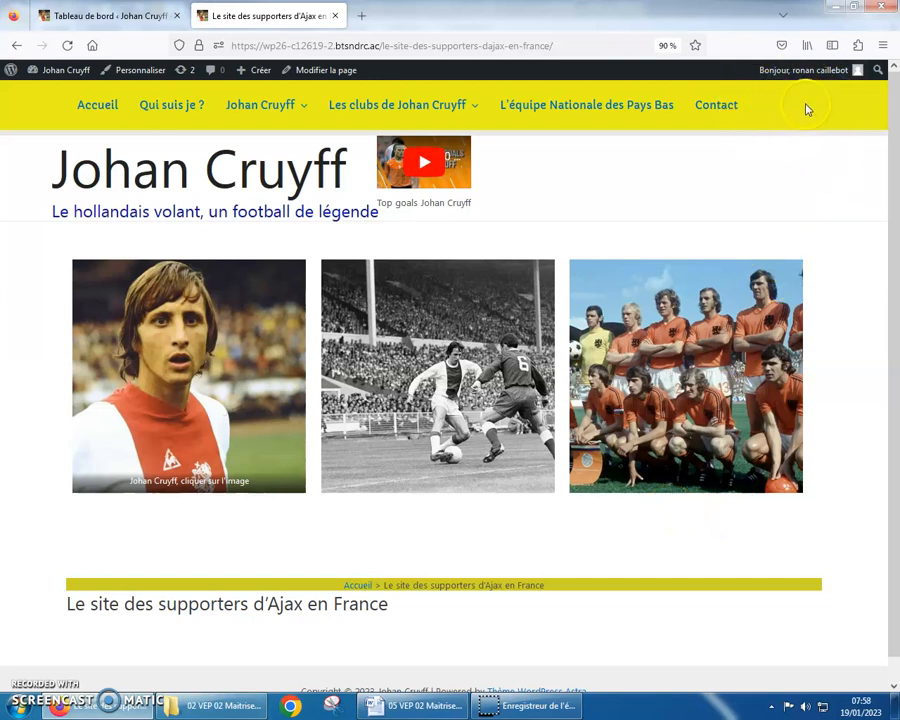
Step: Open the header builder (Constructeur d'en-tête) in the theme customizer and check the content of Widget 2
{"action": "left_click", "coordinate": [65, 14]}
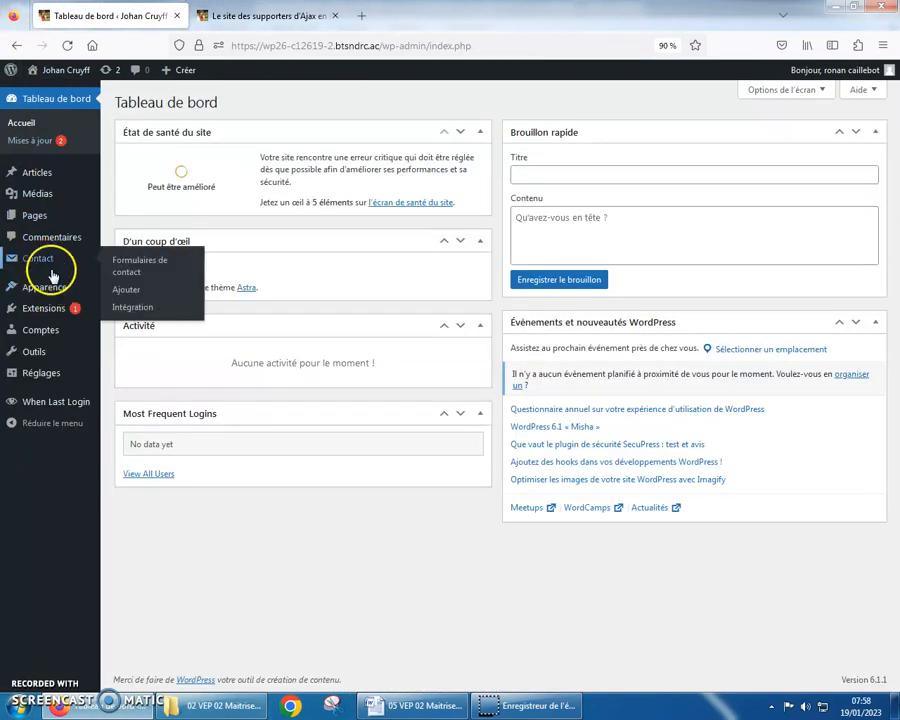
{"action": "mouse_move", "coordinate": [50, 291]}
{"action": "left_click", "coordinate": [126, 308]}
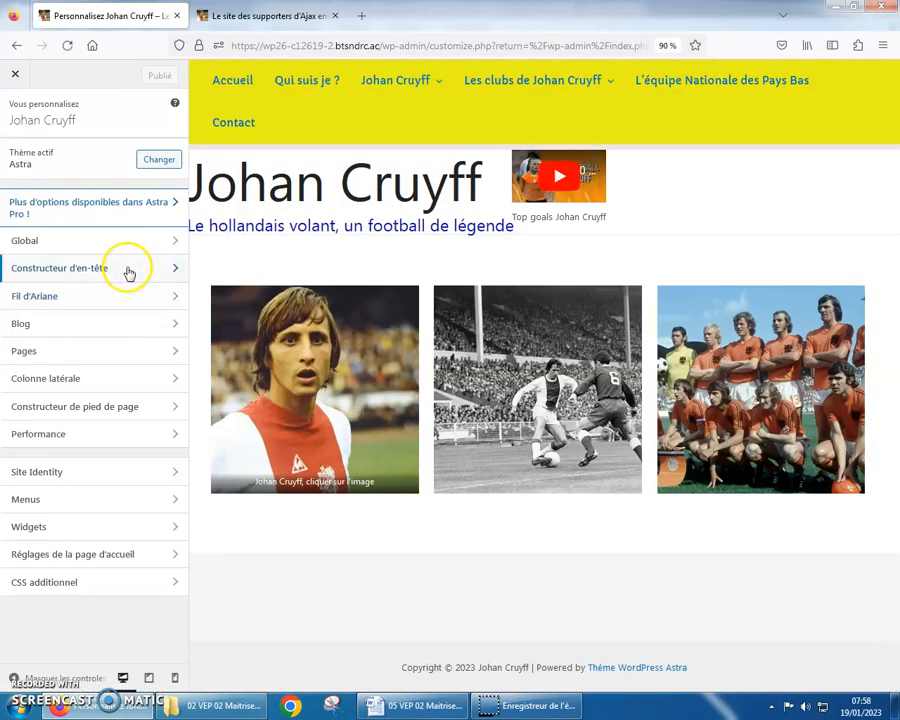
{"action": "left_click", "coordinate": [128, 271]}
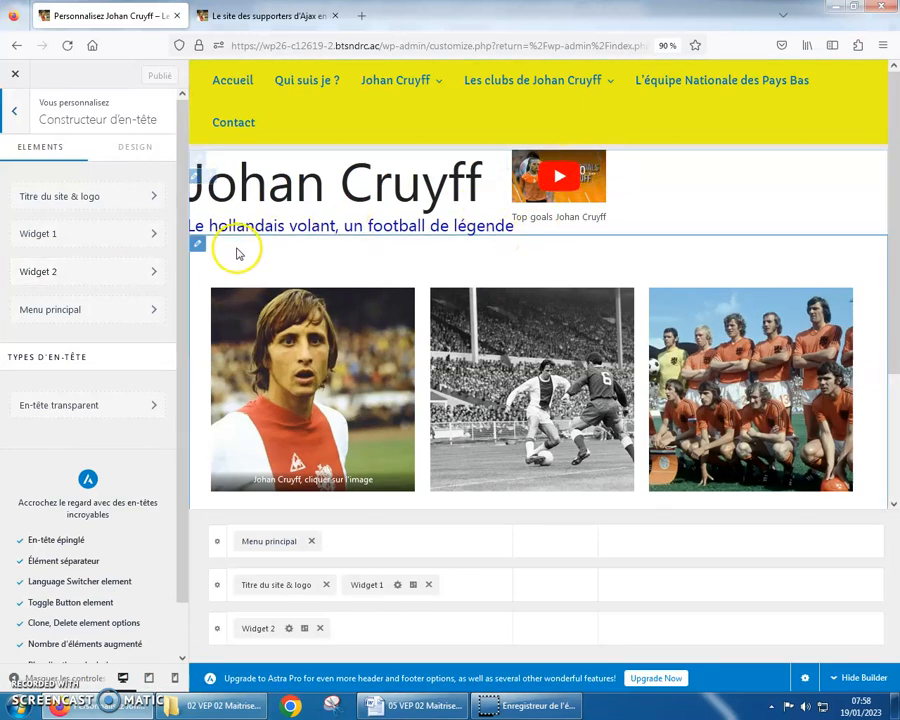
{"action": "left_click", "coordinate": [96, 276]}
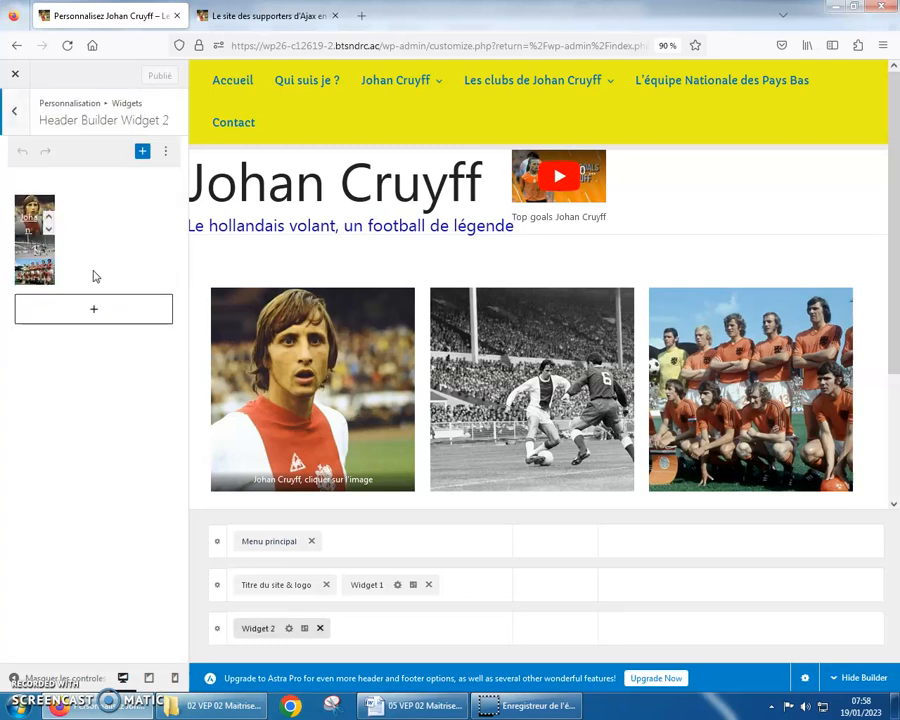
{"action": "left_click", "coordinate": [14, 112]}
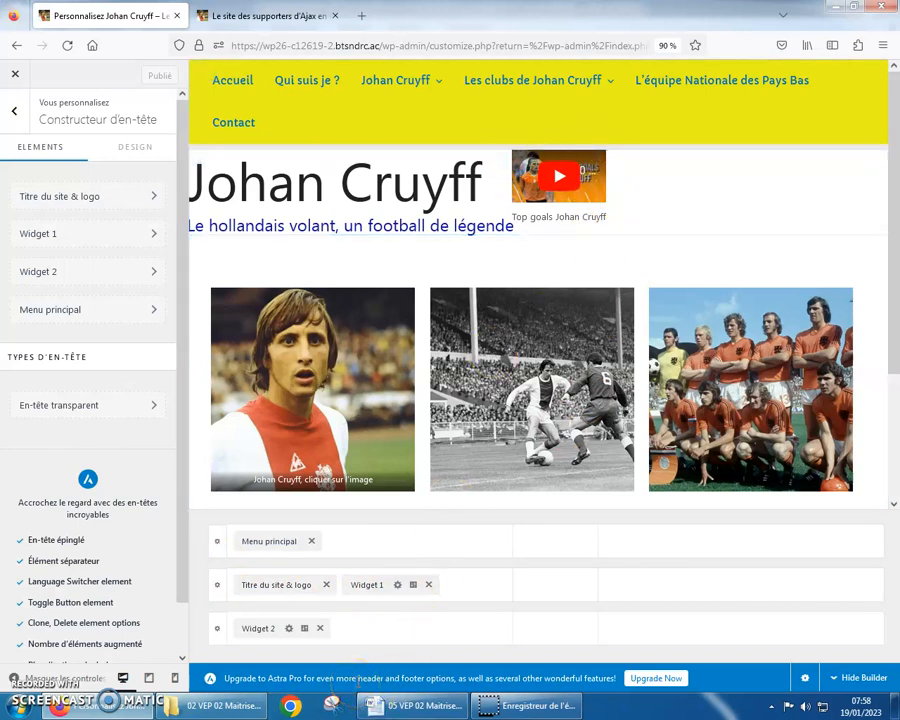
Step: Remove the YouTube video block from Widget 1 in the header
{"action": "left_click", "coordinate": [155, 239]}
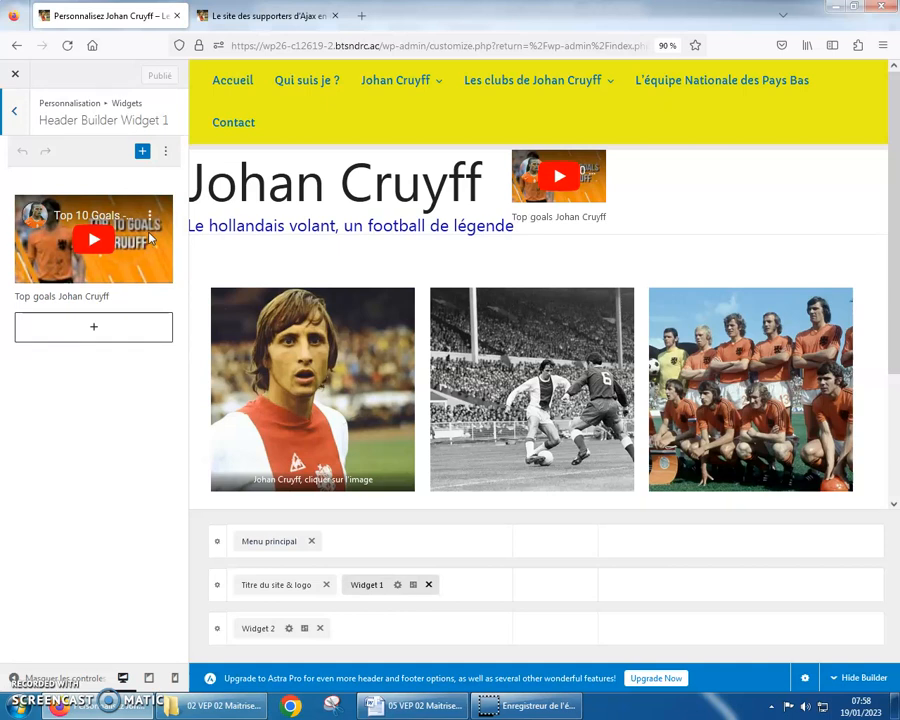
{"action": "left_click", "coordinate": [166, 153]}
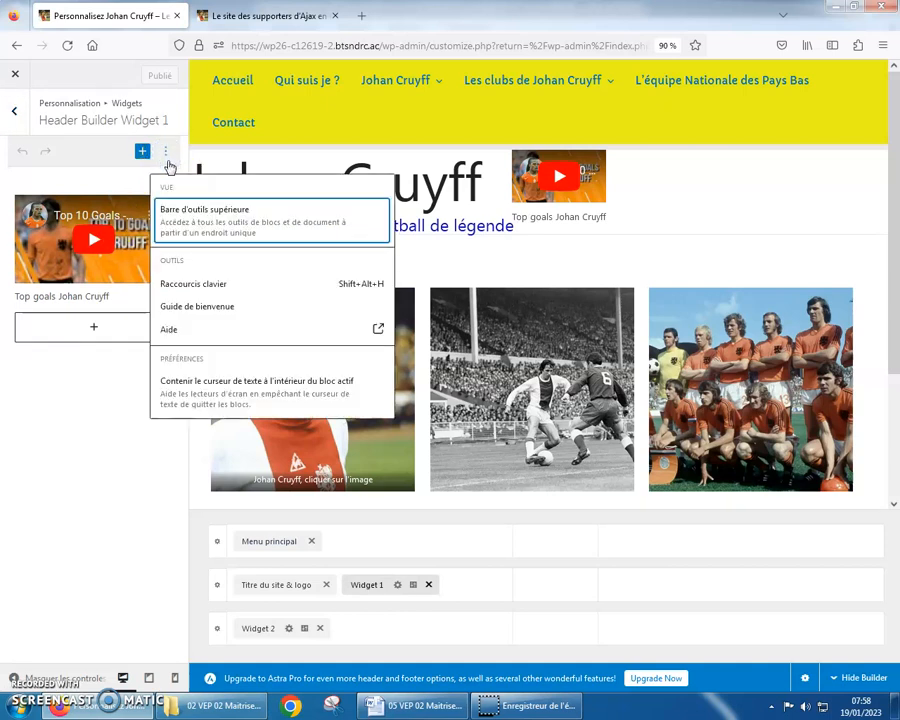
{"action": "left_click", "coordinate": [100, 182]}
{"action": "left_click", "coordinate": [102, 213]}
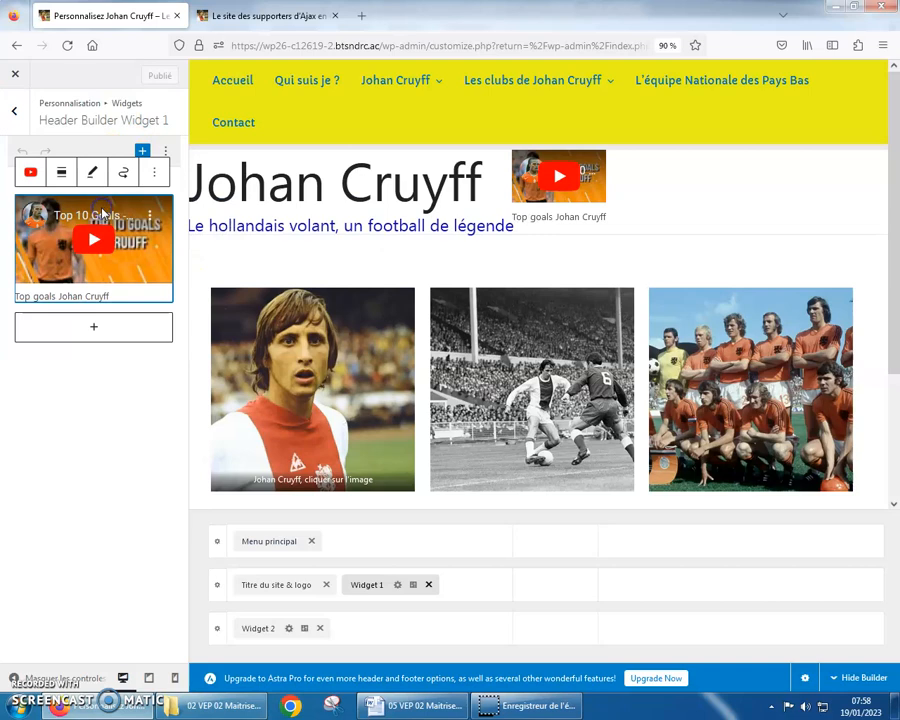
{"action": "left_click", "coordinate": [154, 172]}
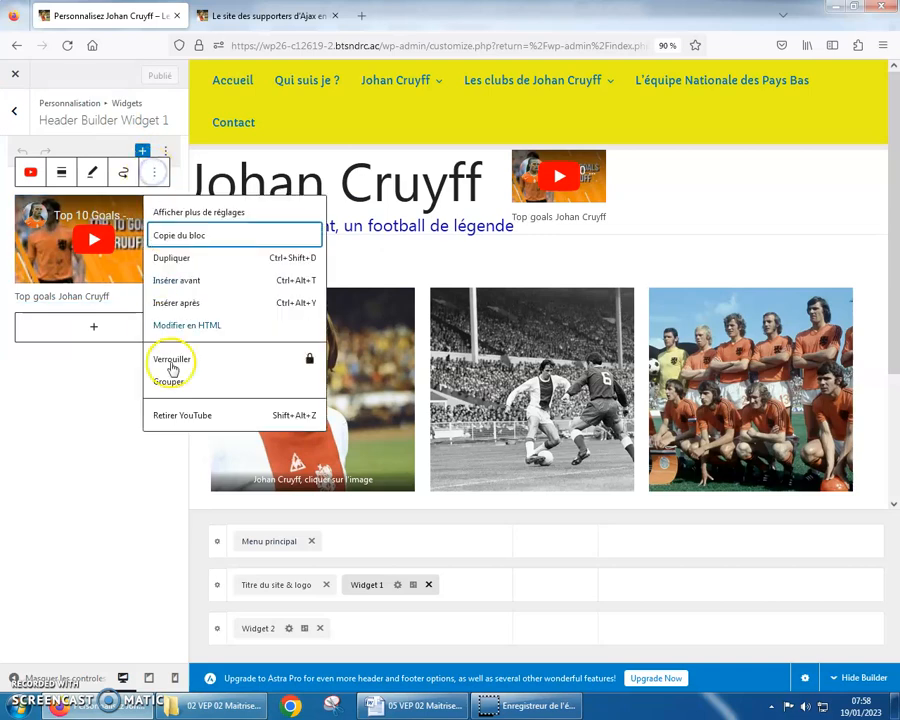
{"action": "left_click", "coordinate": [178, 416]}
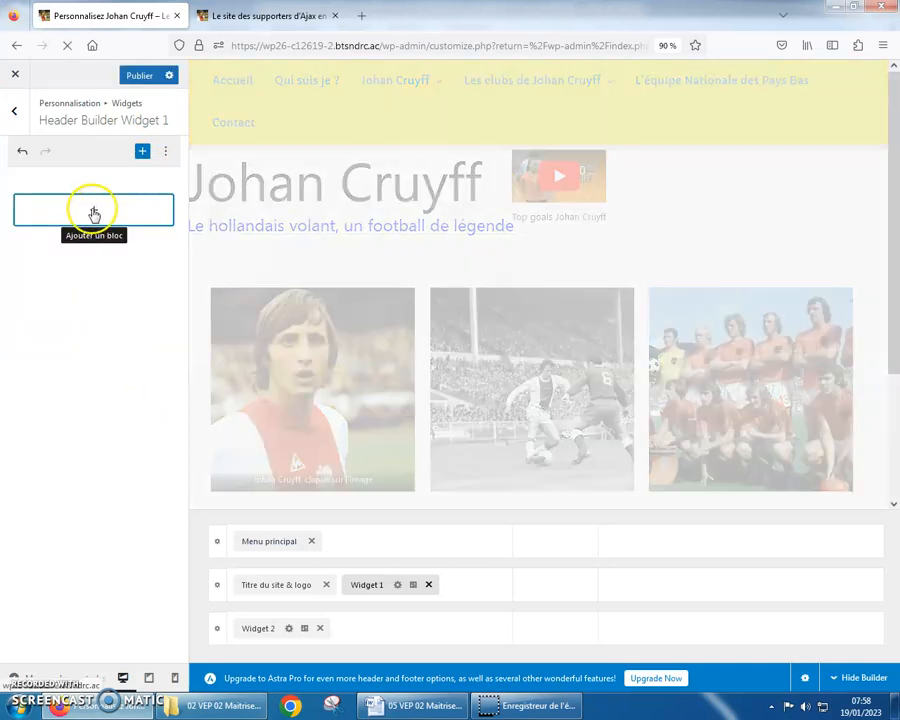
Step: Add a Recherche block to Header Builder Widget 1 and display its button as an icon instead of text
{"action": "left_click", "coordinate": [92, 211]}
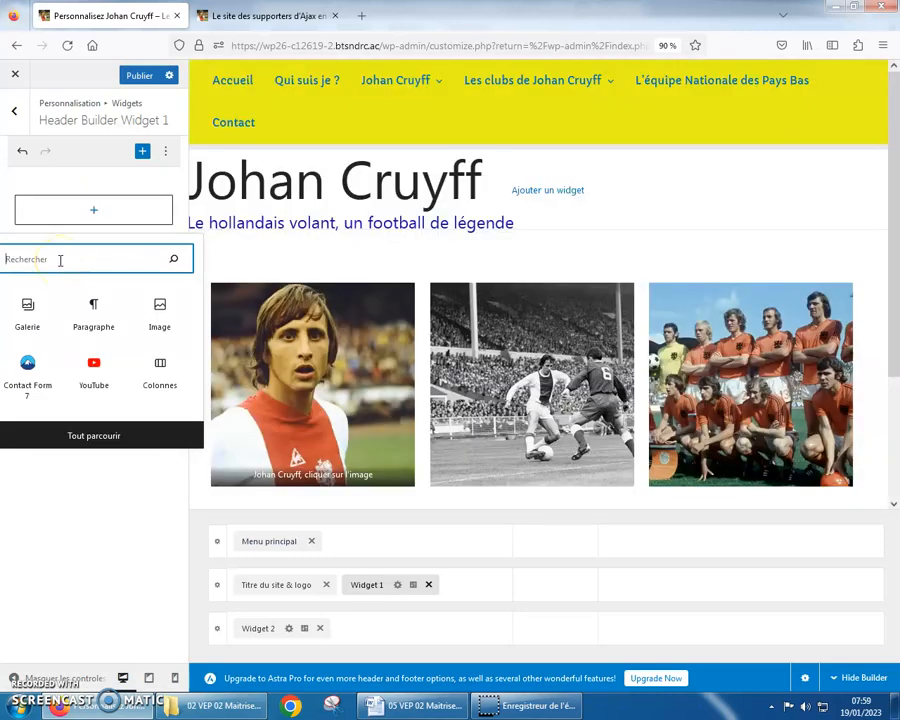
{"action": "type", "text": "bar"}
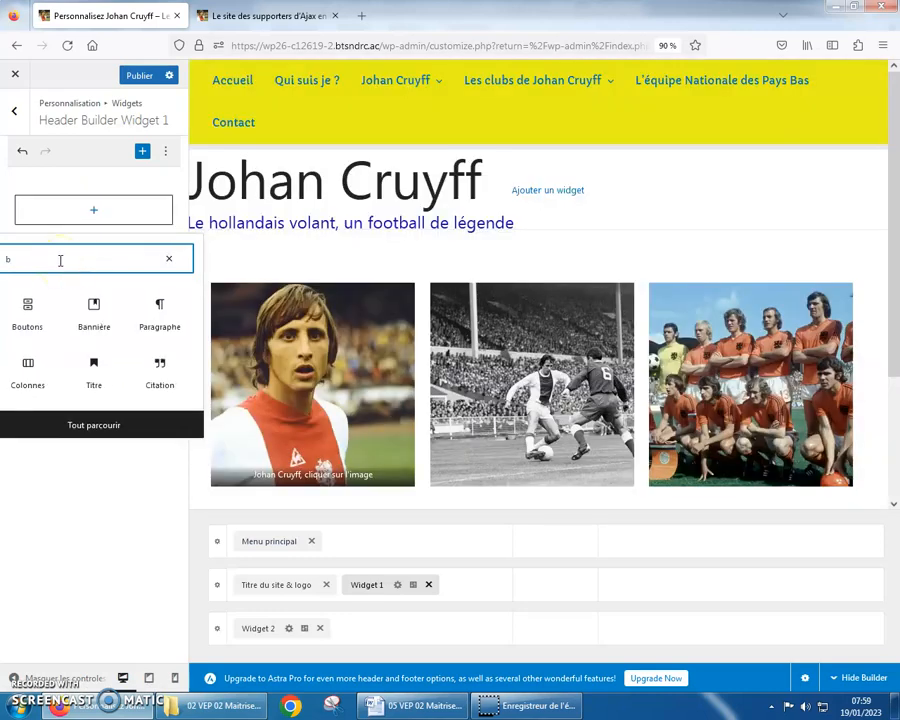
{"action": "key", "text": "BackSpace"}
{"action": "key", "text": "BackSpace"}
{"action": "key", "text": "BackSpace"}
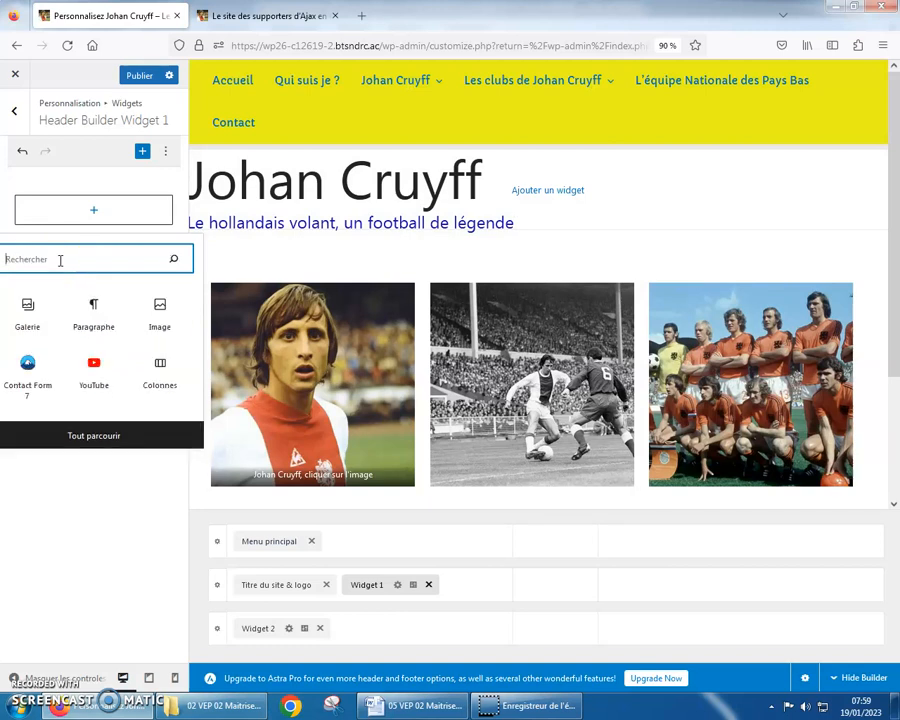
{"action": "type", "text": "rech"}
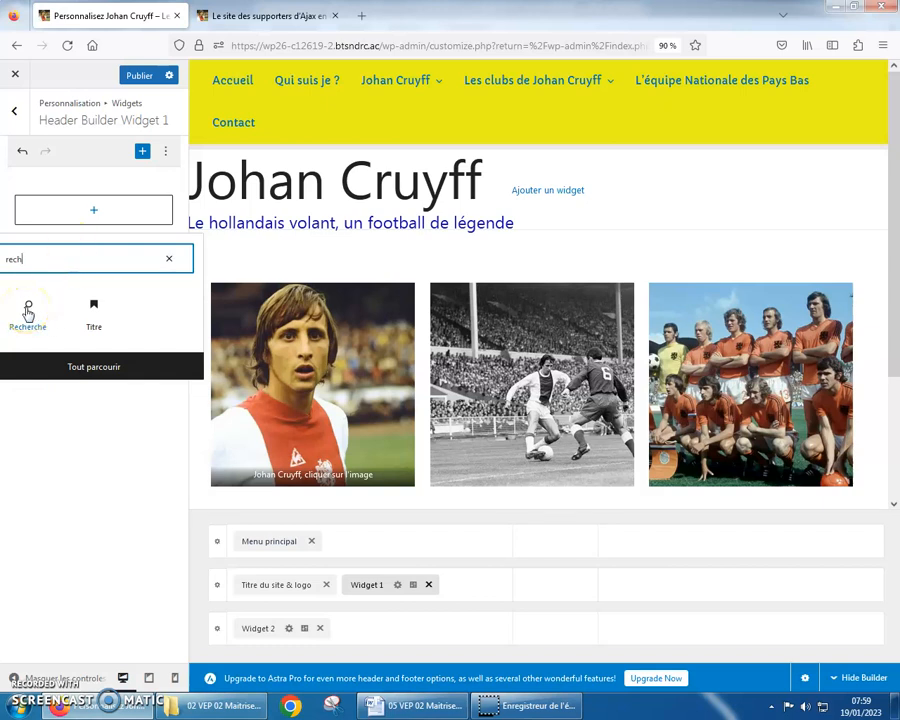
{"action": "left_click", "coordinate": [27, 312]}
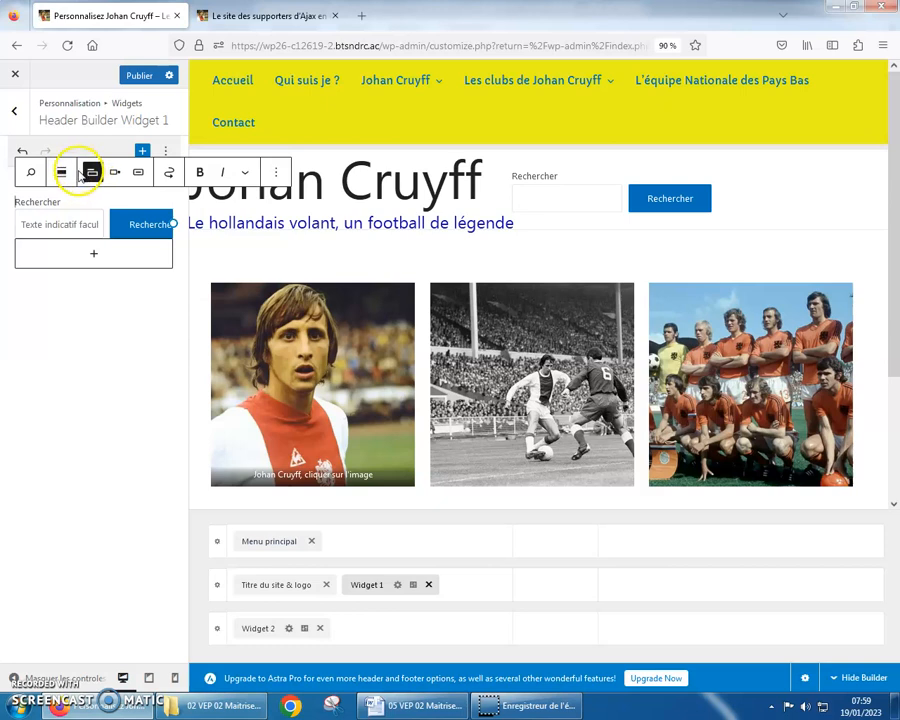
{"action": "left_click", "coordinate": [138, 173]}
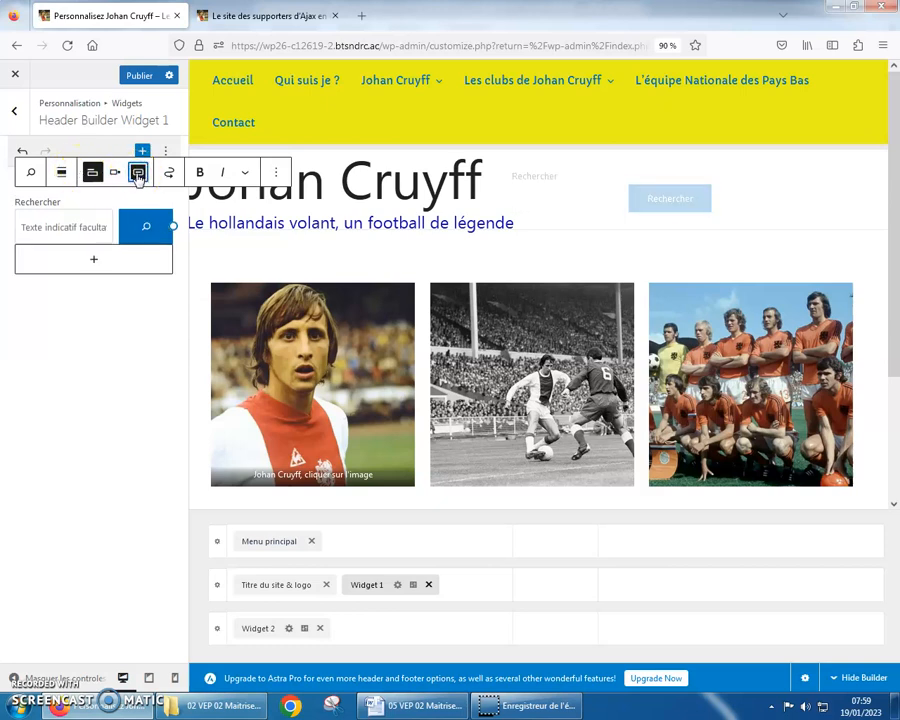
Step: Publish the search block and reload the live Ajax supporters page to check it in the header
{"action": "left_click", "coordinate": [136, 75]}
{"action": "left_click", "coordinate": [237, 17]}
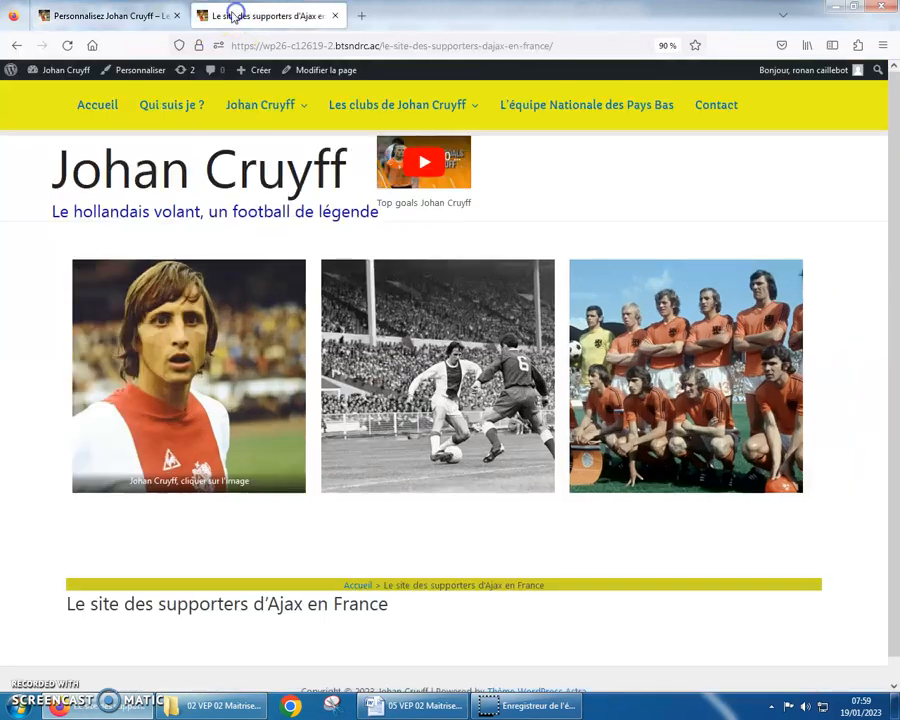
{"action": "left_click", "coordinate": [67, 45]}
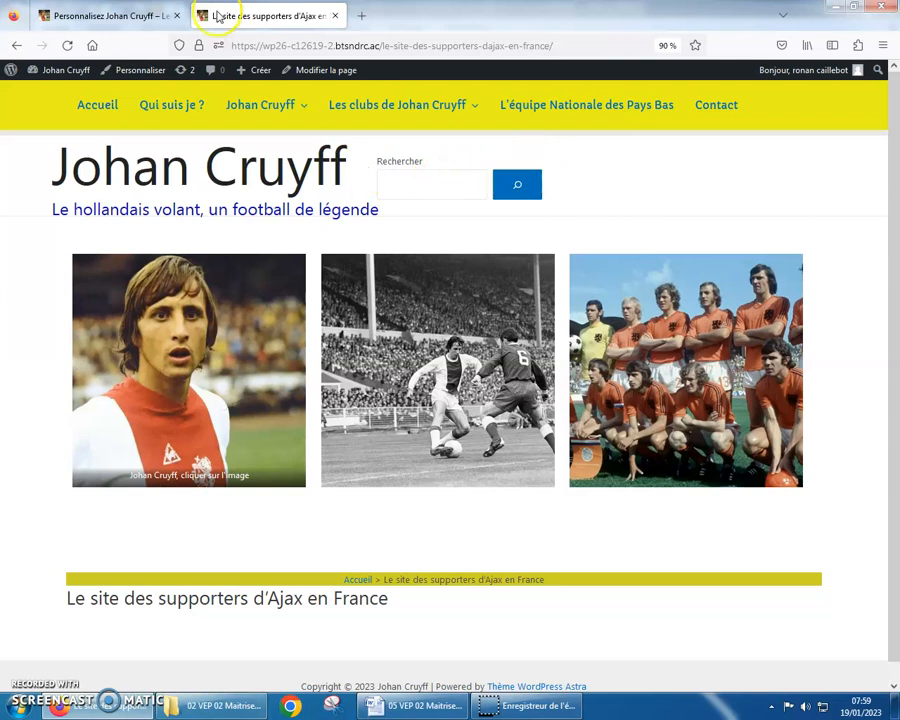
Step: Move Widget 1 into the header row beside Menu principal, publish it, and check the reloaded live page
{"action": "left_click", "coordinate": [155, 15]}
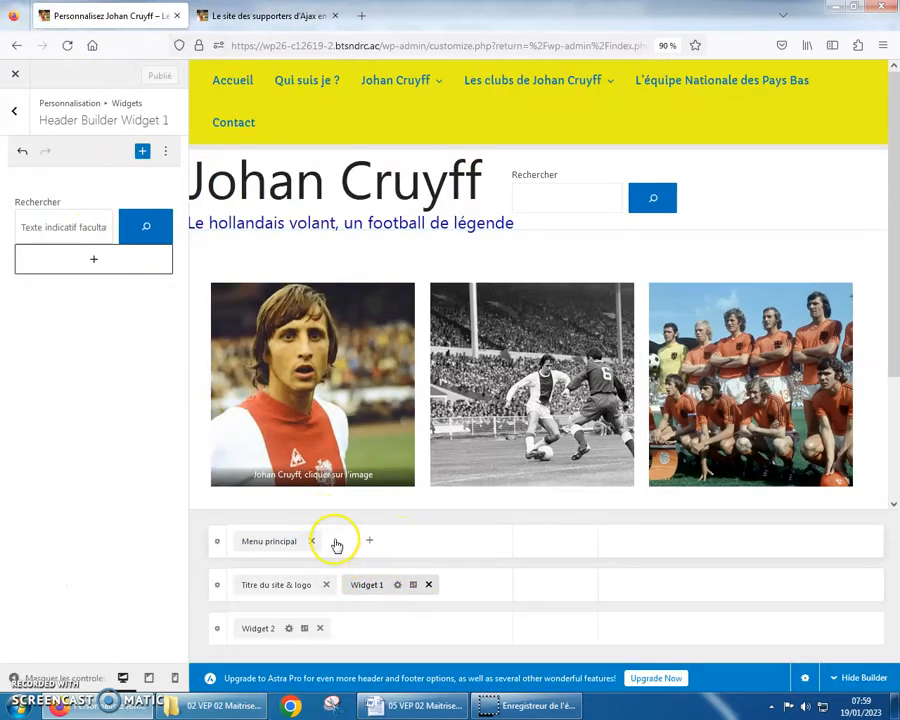
{"action": "left_click_drag", "start_coordinate": [373, 589], "coordinate": [356, 544]}
{"action": "left_click", "coordinate": [143, 75]}
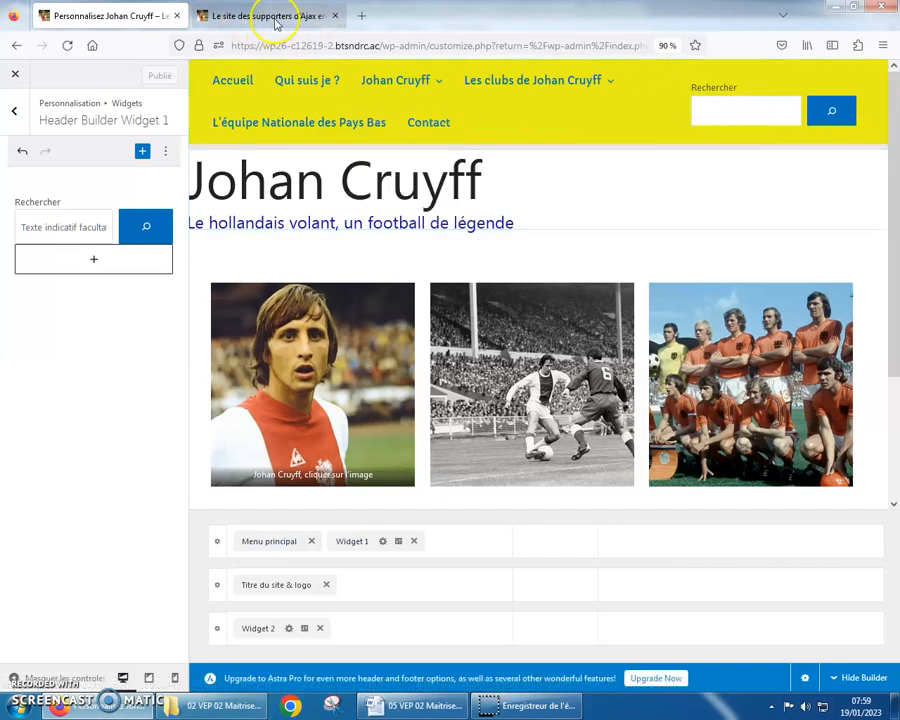
{"action": "left_click", "coordinate": [281, 16]}
{"action": "left_click", "coordinate": [66, 45]}
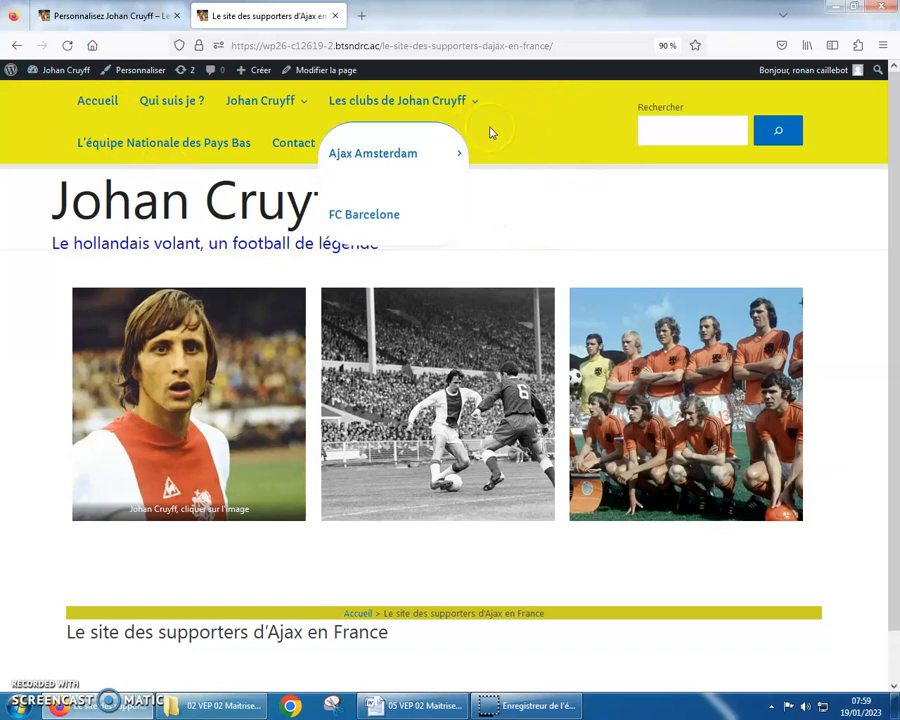
Step: Return to the theme customizer and slightly narrow the search block in Widget 1
{"action": "left_click", "coordinate": [158, 12]}
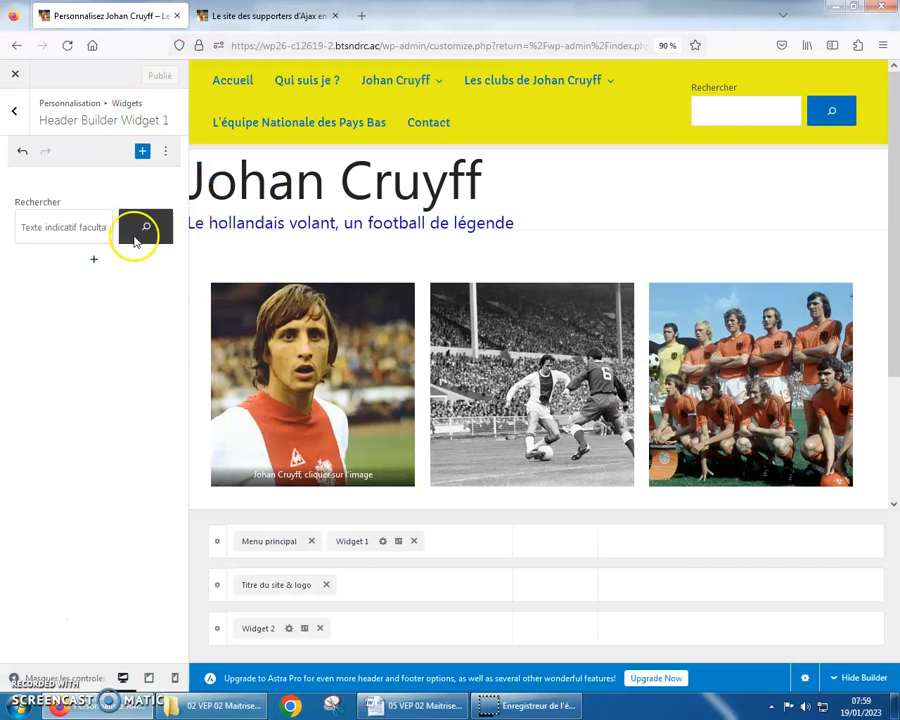
{"action": "left_click", "coordinate": [90, 228]}
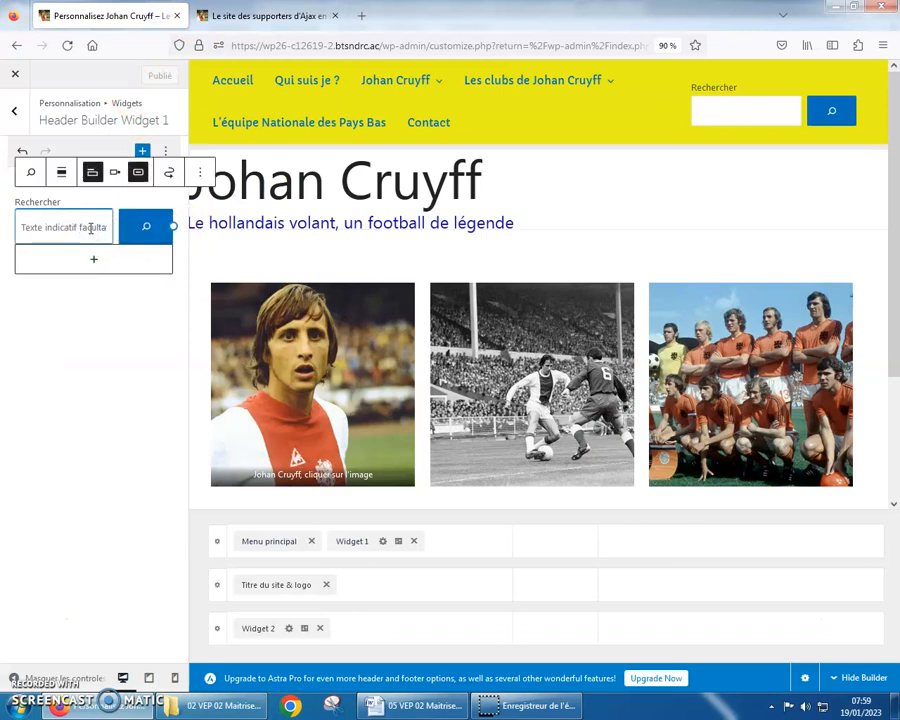
{"action": "left_click_drag", "start_coordinate": [171, 229], "coordinate": [150, 227]}
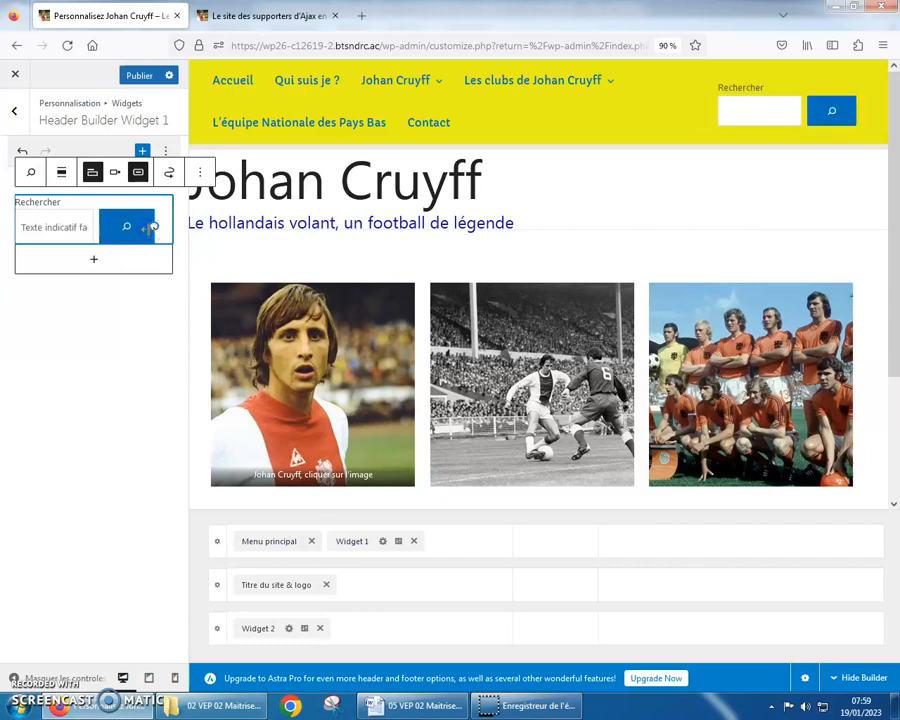
{"action": "left_click", "coordinate": [150, 229]}
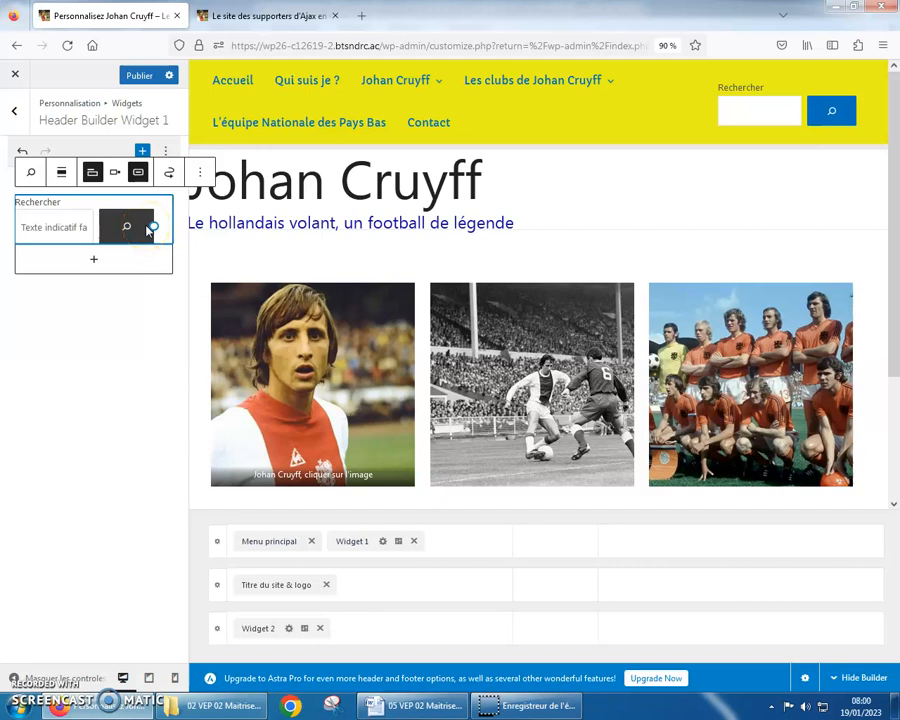
Step: Publish the narrower search bar and reload the live supporters page to check its width
{"action": "left_click", "coordinate": [137, 77]}
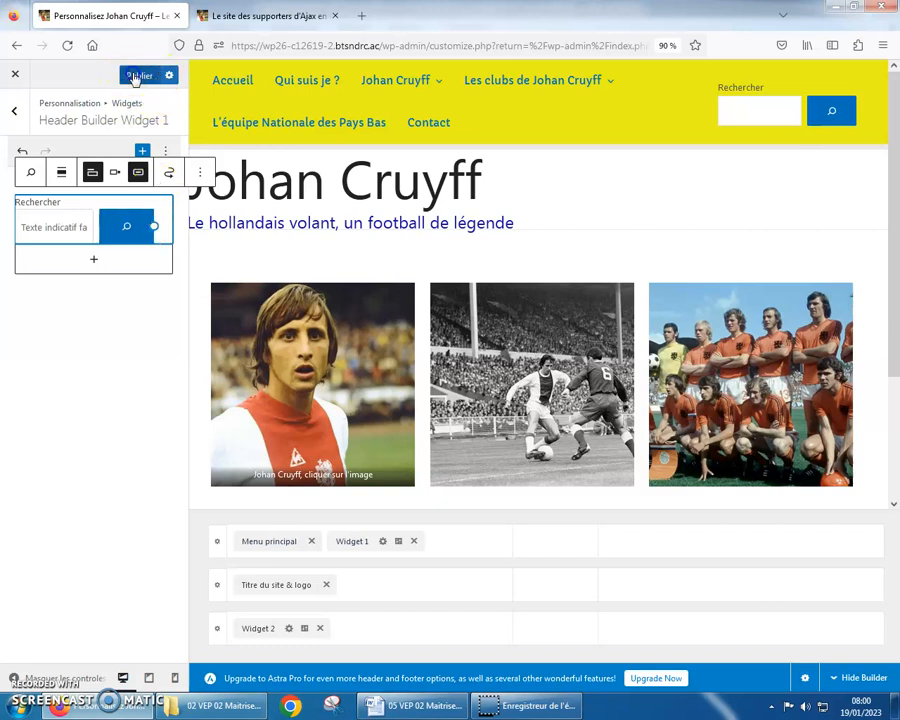
{"action": "left_click", "coordinate": [267, 17]}
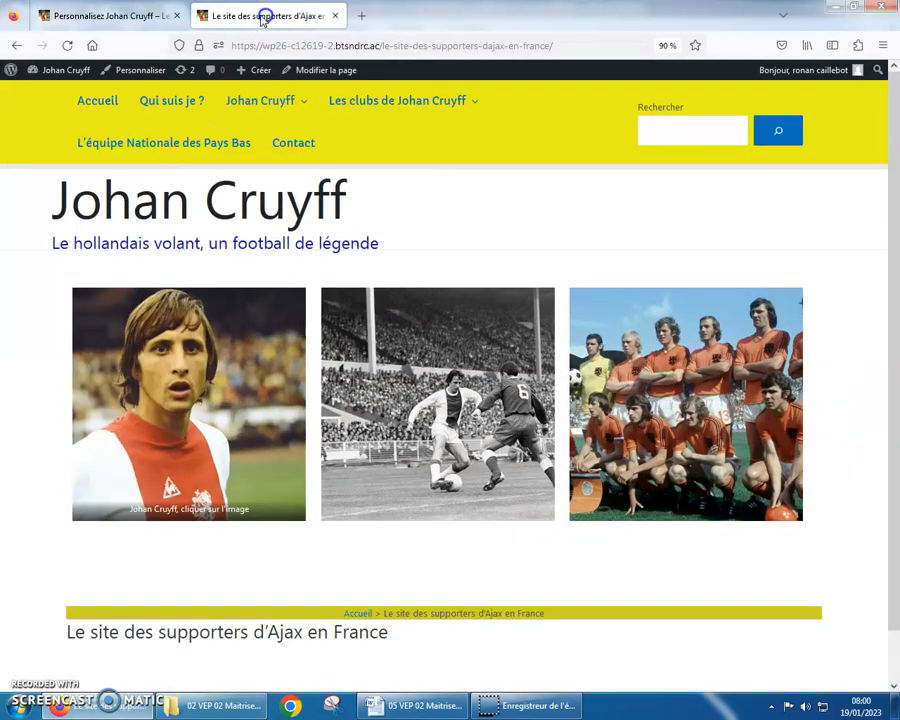
{"action": "left_click", "coordinate": [67, 45]}
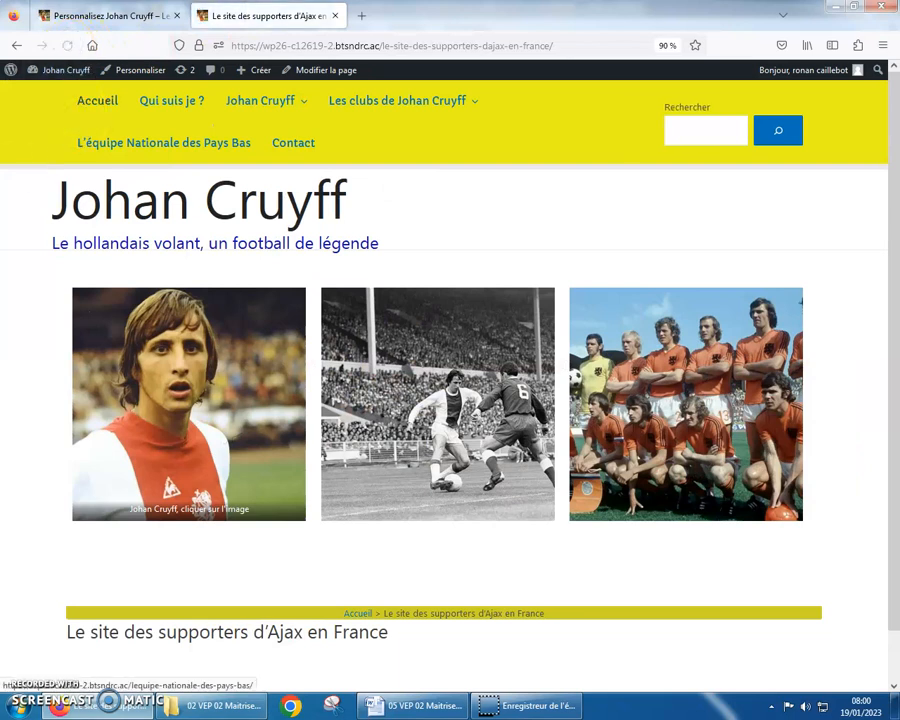